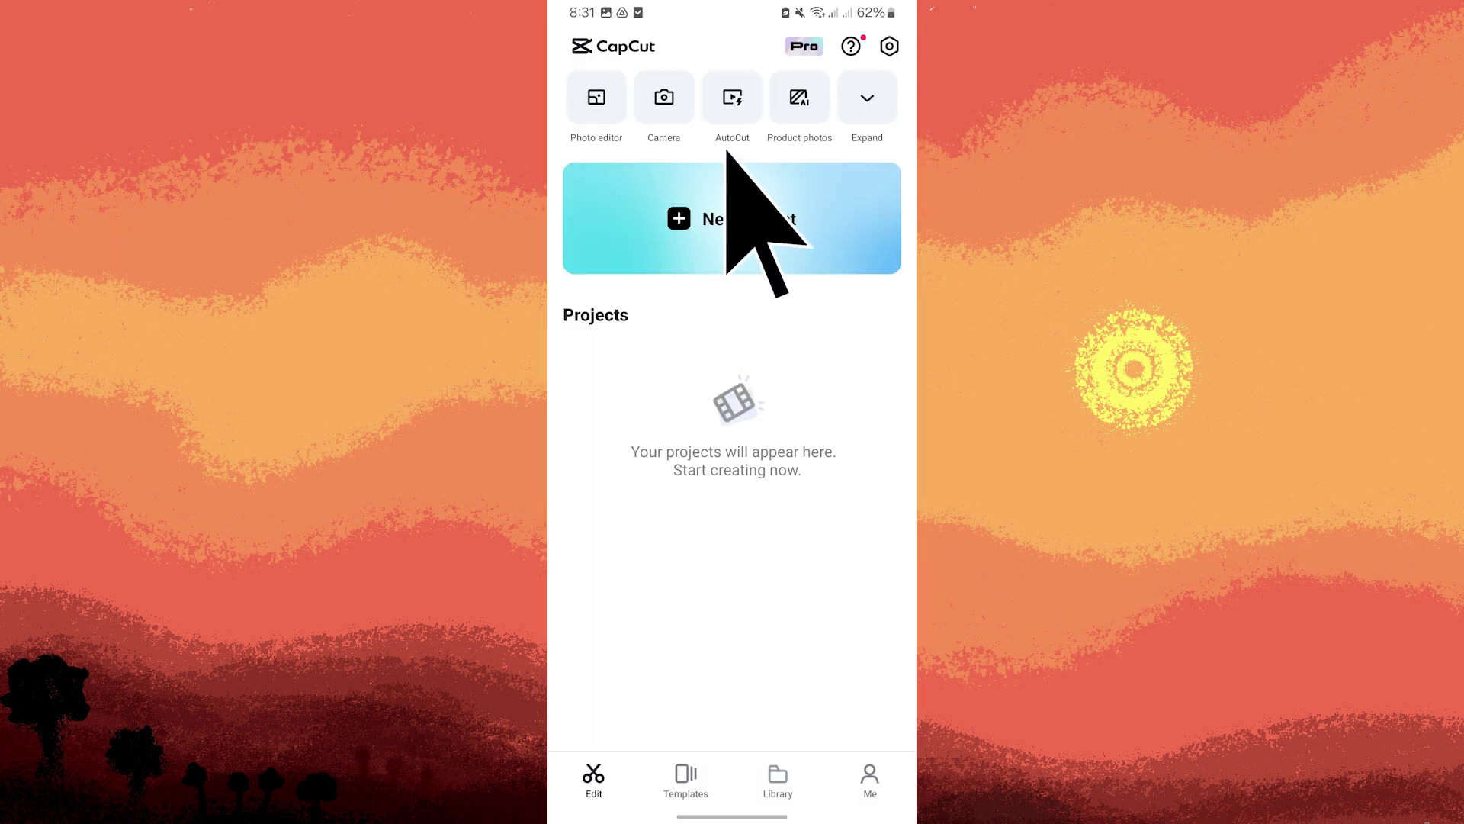
# Create a new project with the 00:09 nightclub dance clip from the Videos album.
pyautogui.click(733, 217)
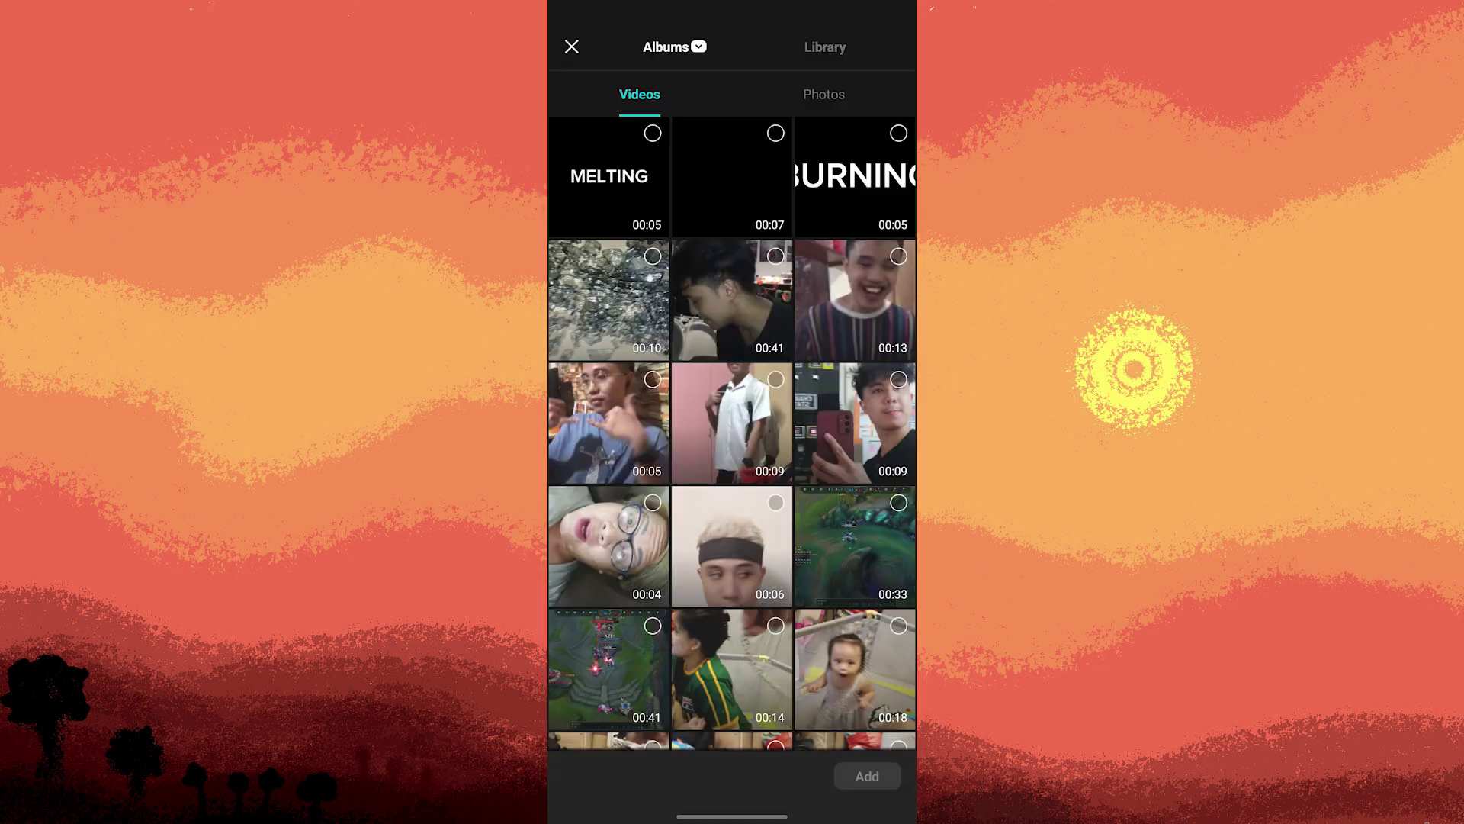
pyautogui.scroll(-5, 732, 434)
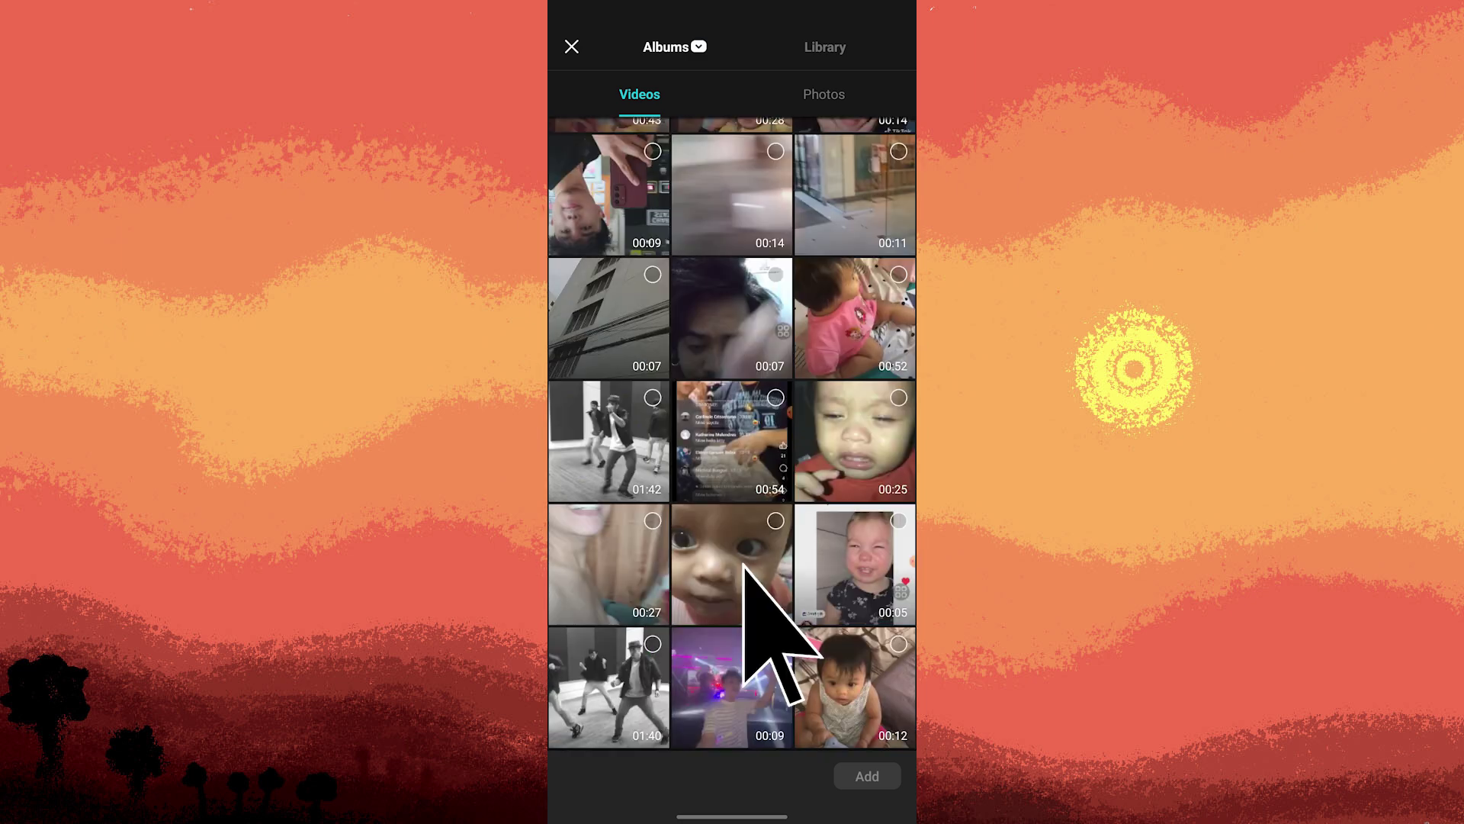
pyautogui.click(776, 644)
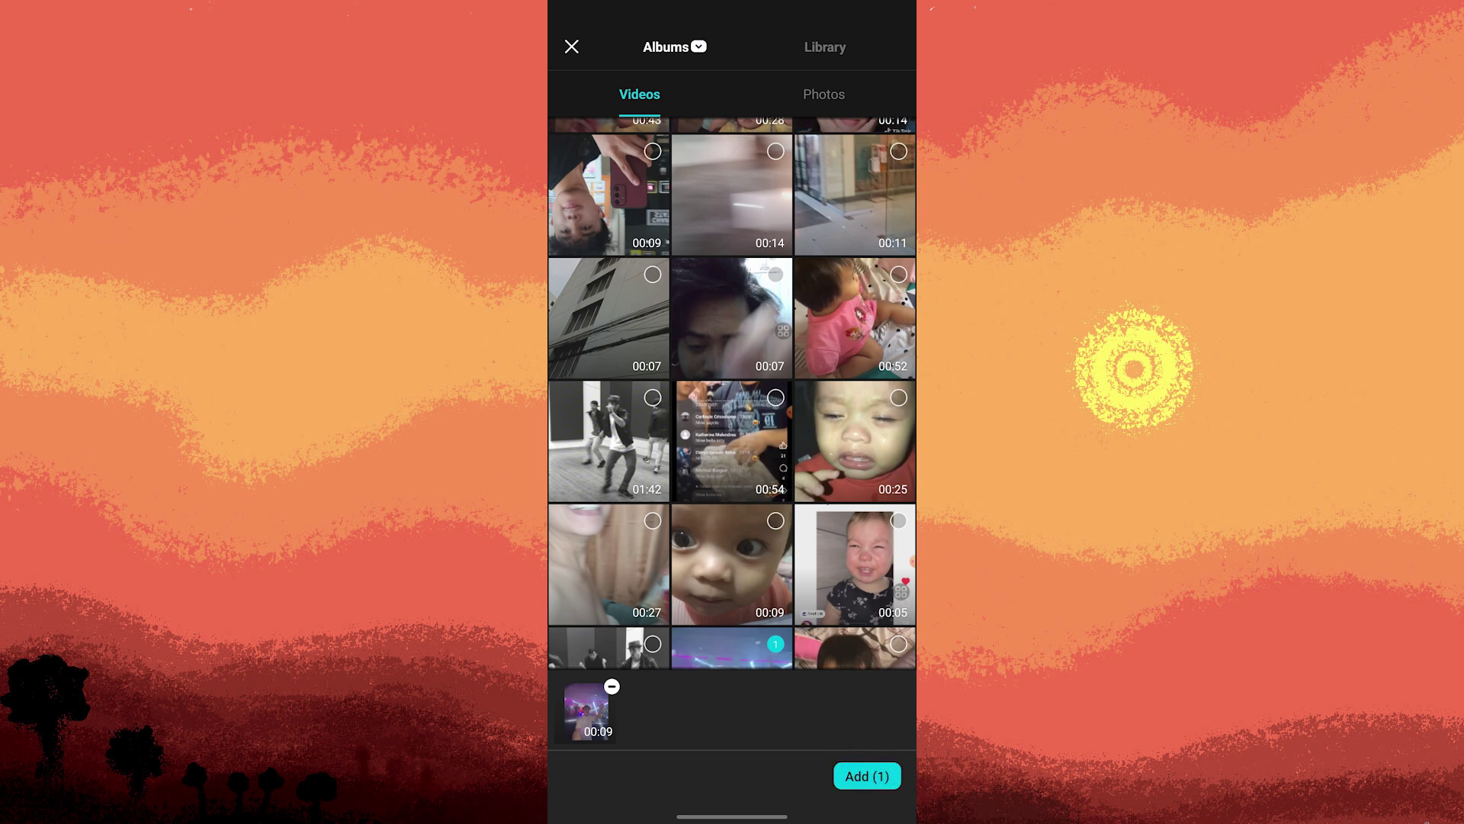
pyautogui.click(867, 775)
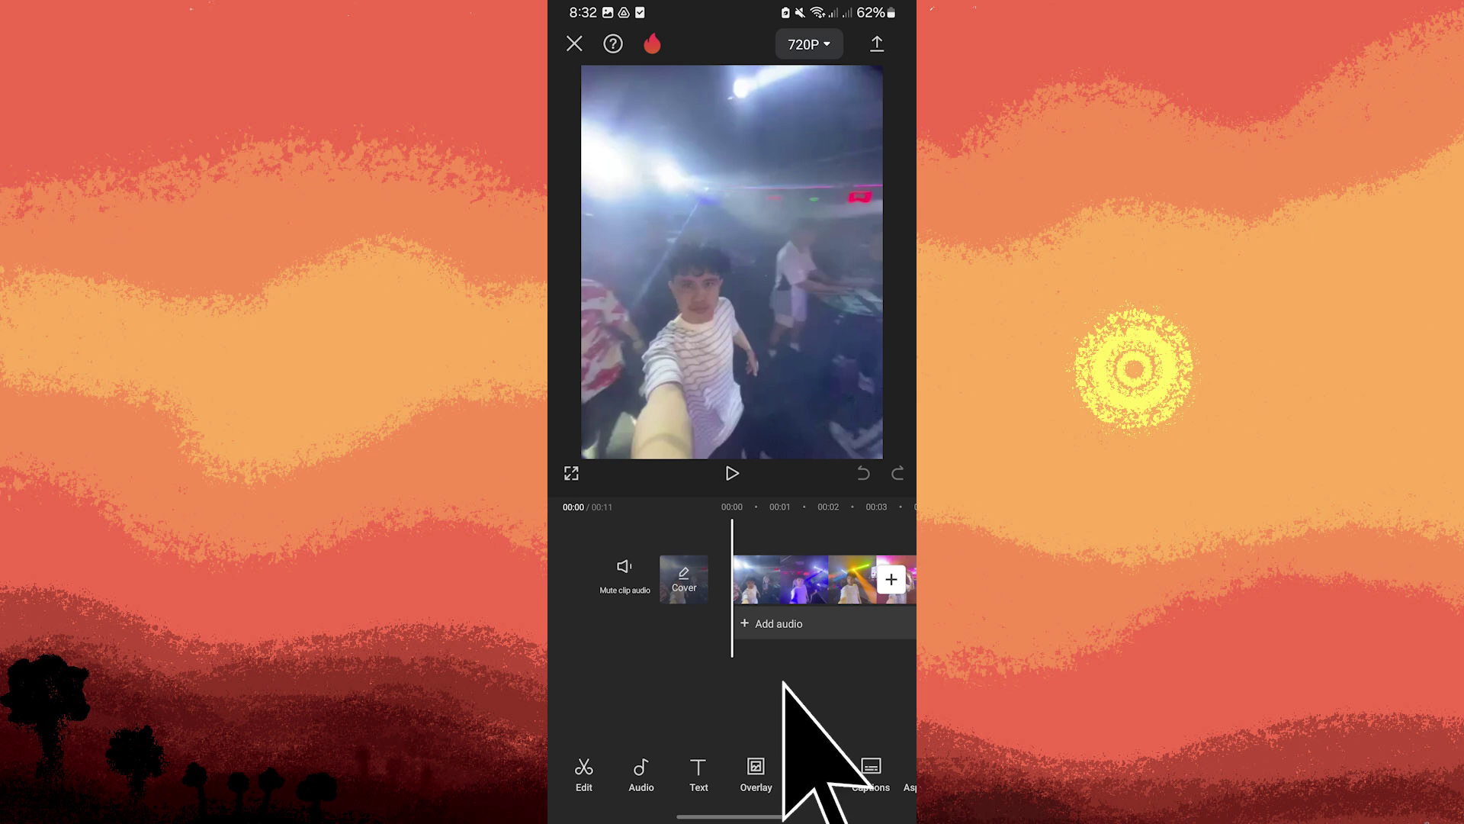
# Go to Video effects and search for "blink".
pyautogui.click(813, 773)
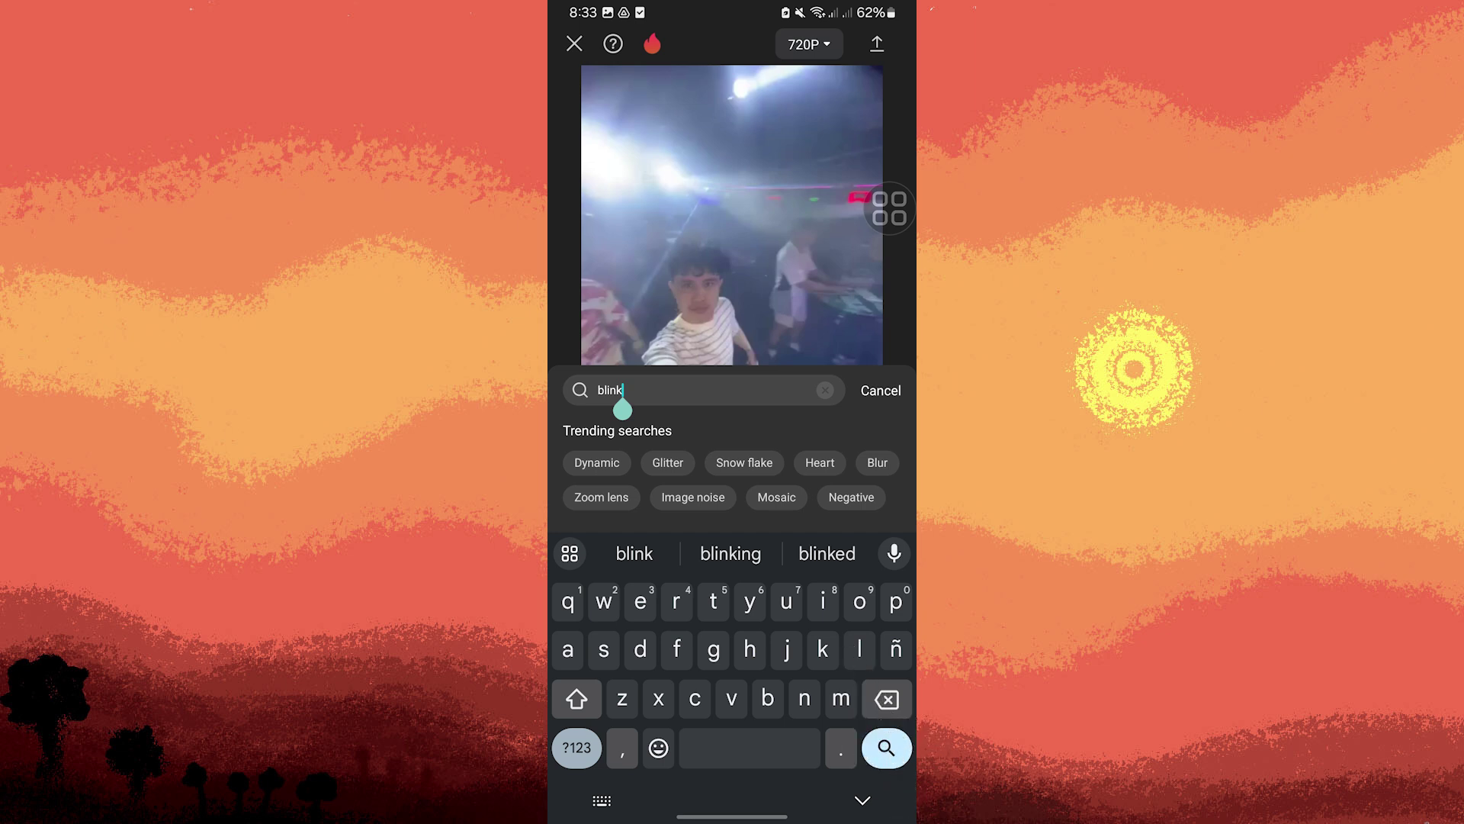
# Search for "blink" and apply the Blink effect at the clip's start.
pyautogui.press('Return')
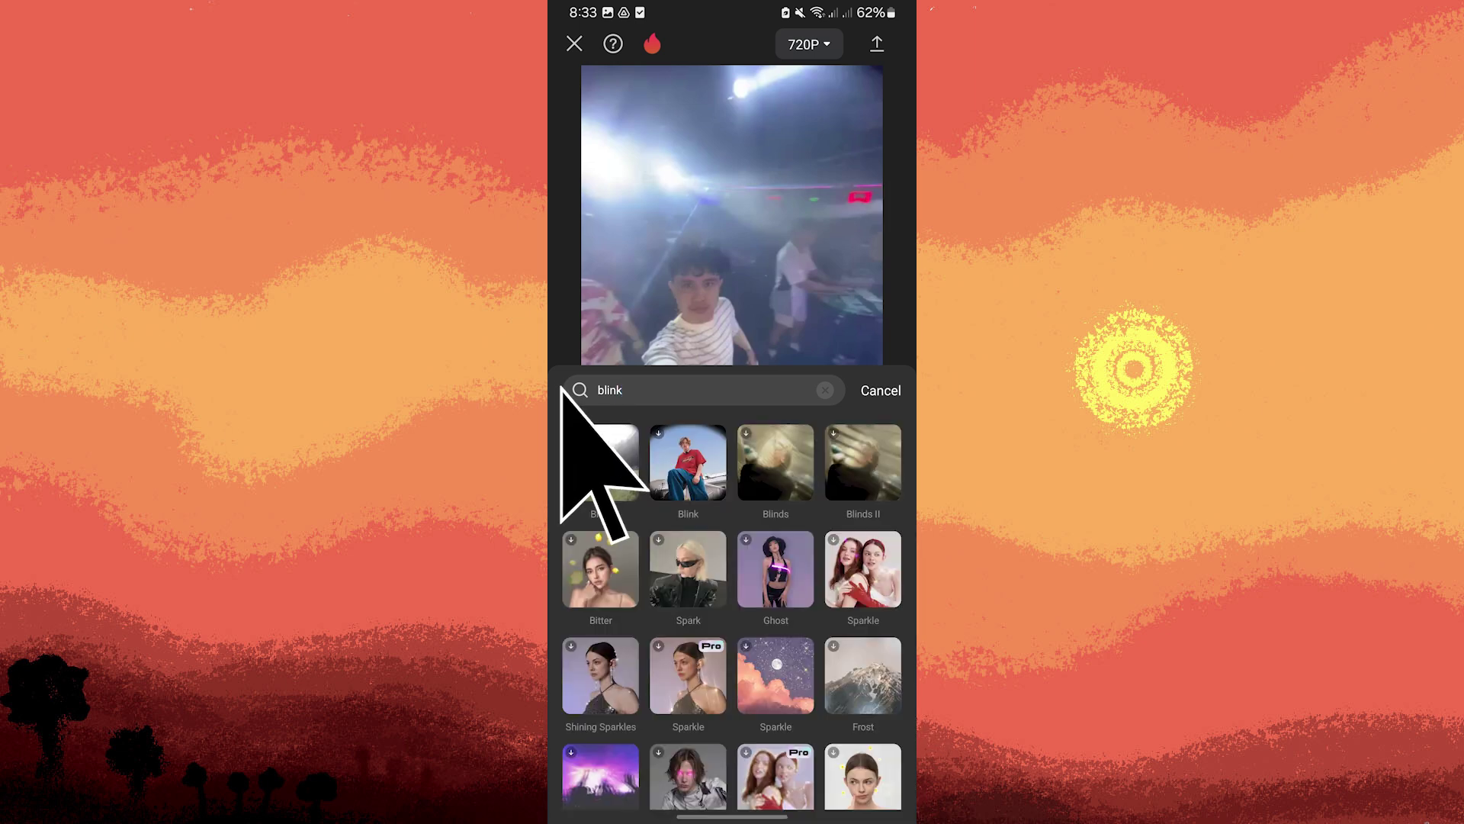
pyautogui.click(601, 462)
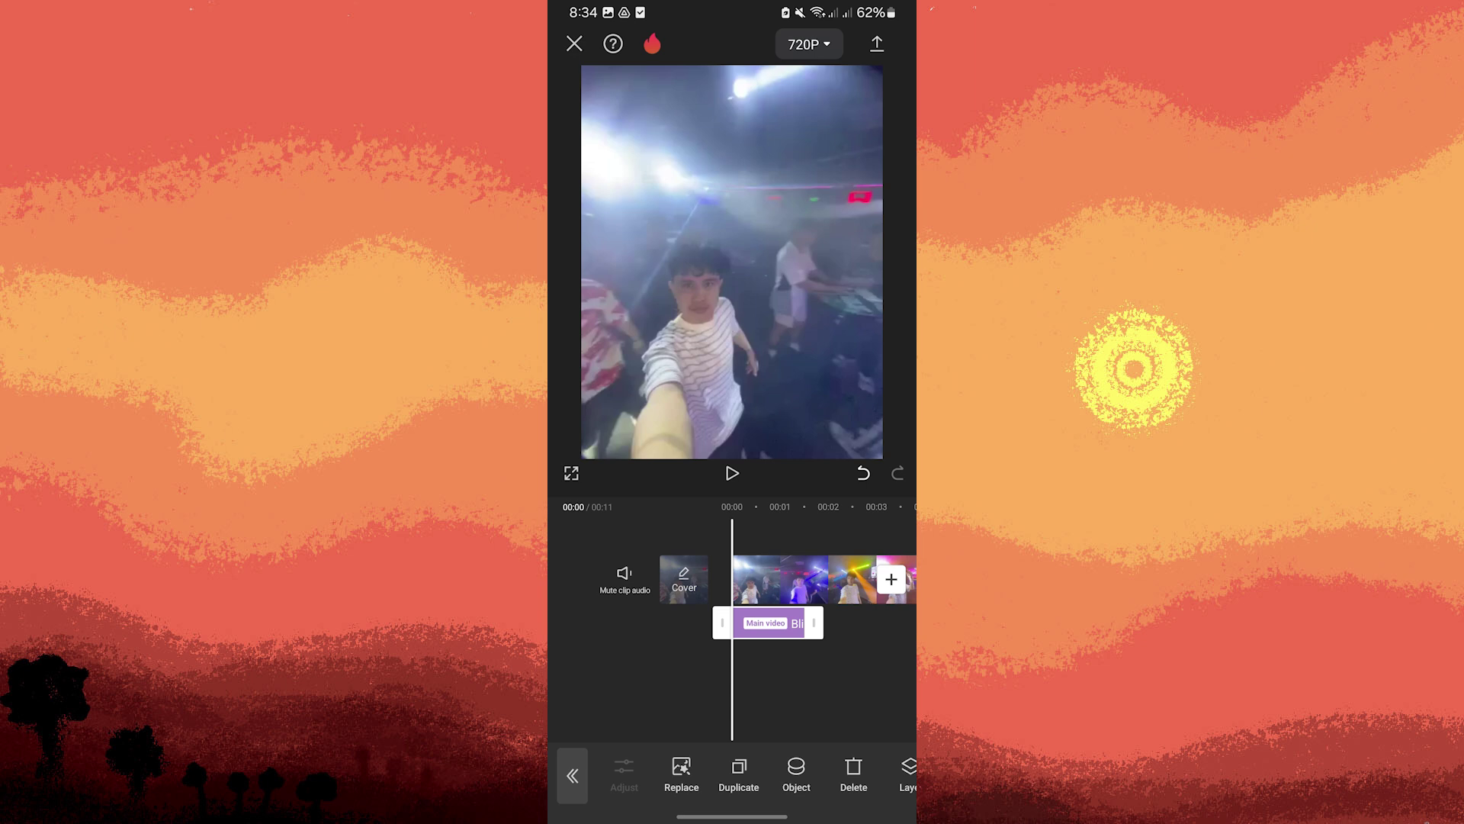
# Stretch the Blink effect bar to the clip's end and scrub back to review it.
pyautogui.moveTo(825, 577)
pyautogui.mouseDown()
pyautogui.moveTo(586, 577)
pyautogui.moveTo(750, 577)
pyautogui.moveTo(631, 577)
pyautogui.mouseUp()
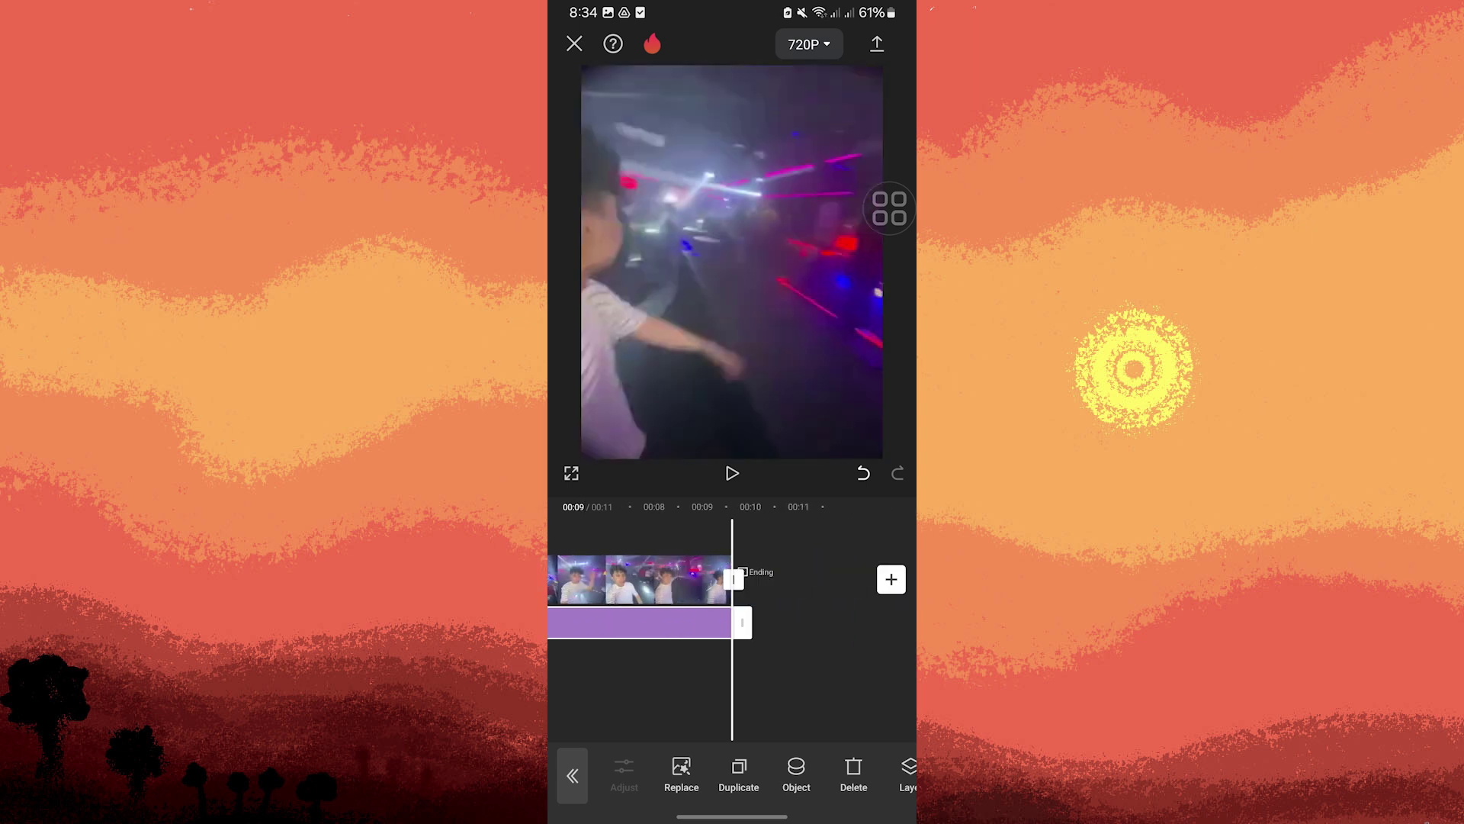
pyautogui.moveTo(640, 578)
pyautogui.mouseDown()
pyautogui.moveTo(904, 577)
pyautogui.moveTo(723, 577)
pyautogui.mouseUp()
pyautogui.moveTo(823, 577)
pyautogui.mouseDown()
pyautogui.moveTo(749, 578)
pyautogui.moveTo(806, 578)
pyautogui.mouseUp()
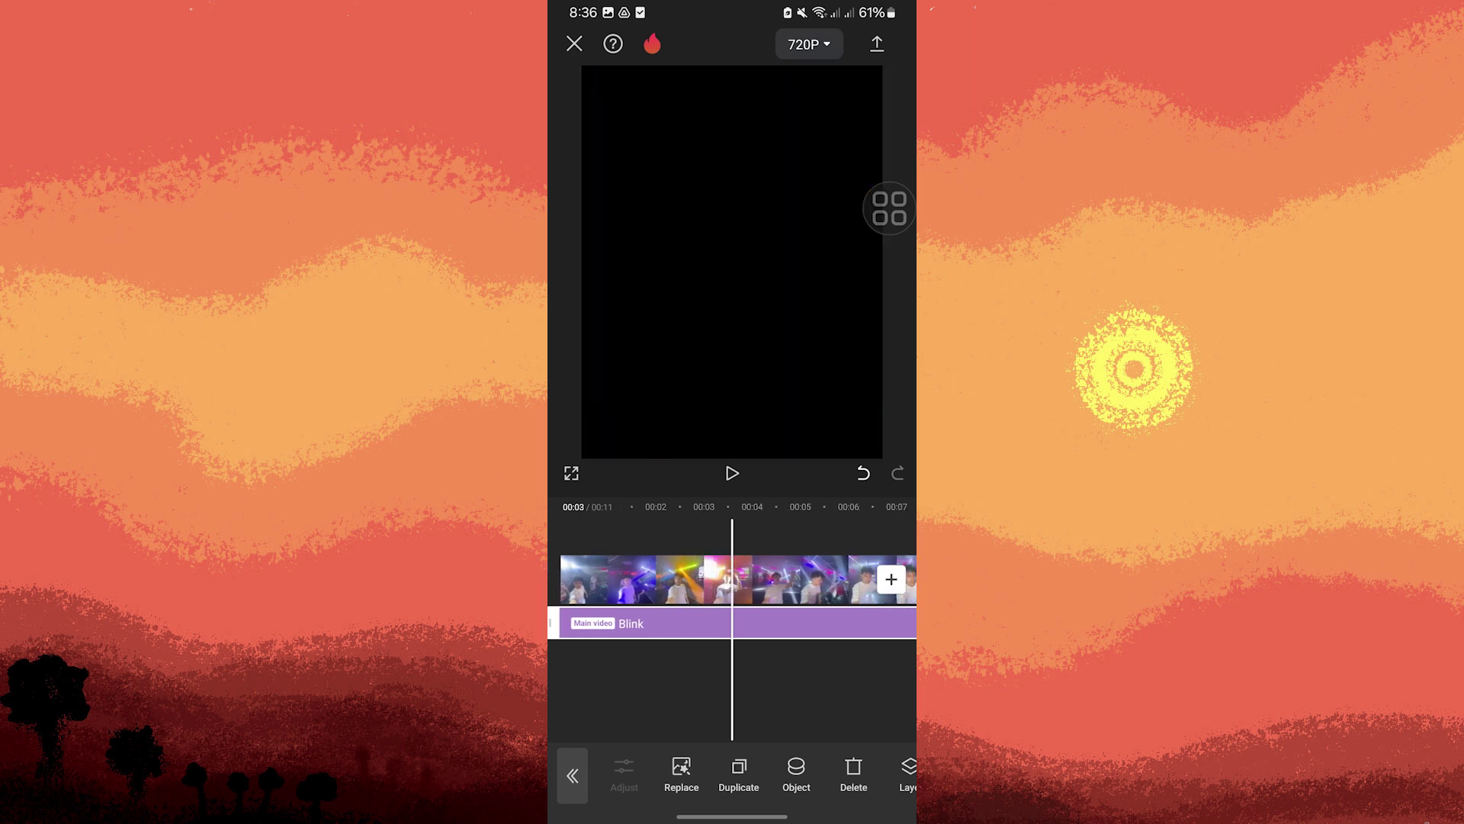